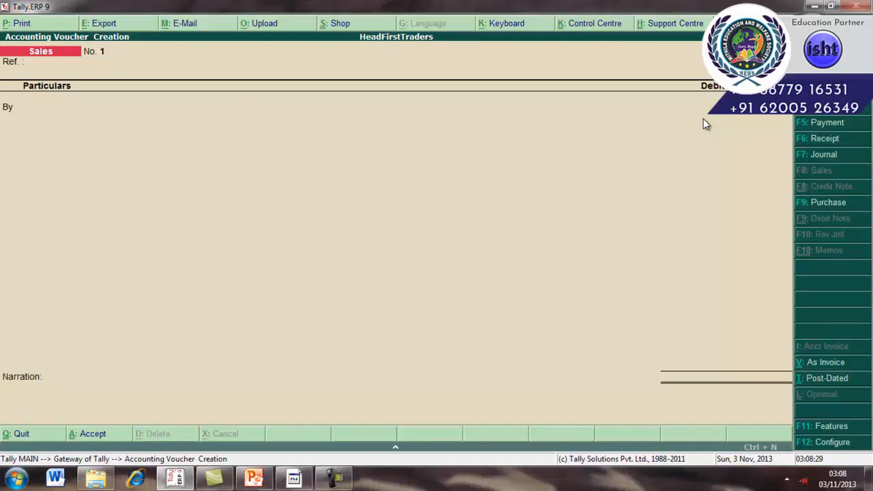
Step: Set the sales voucher's date to 5 April and its reference to sale/2/10
key(Return)
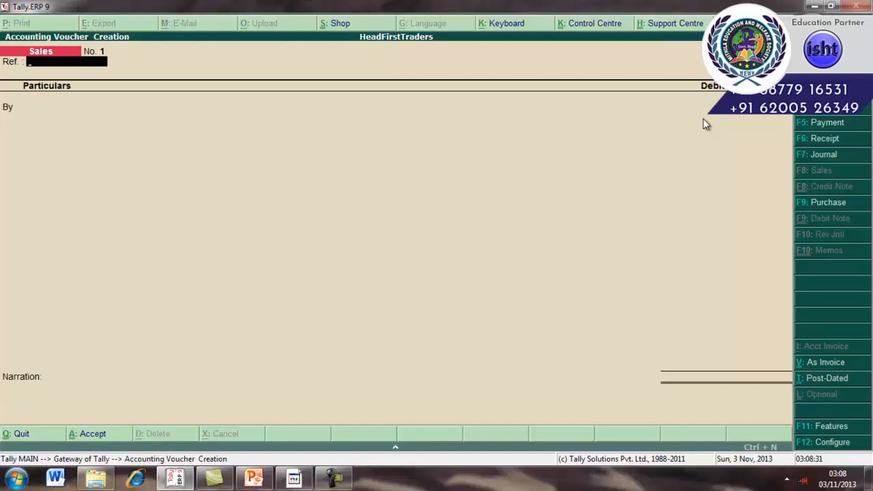
key(Return)
key(BackSpace)
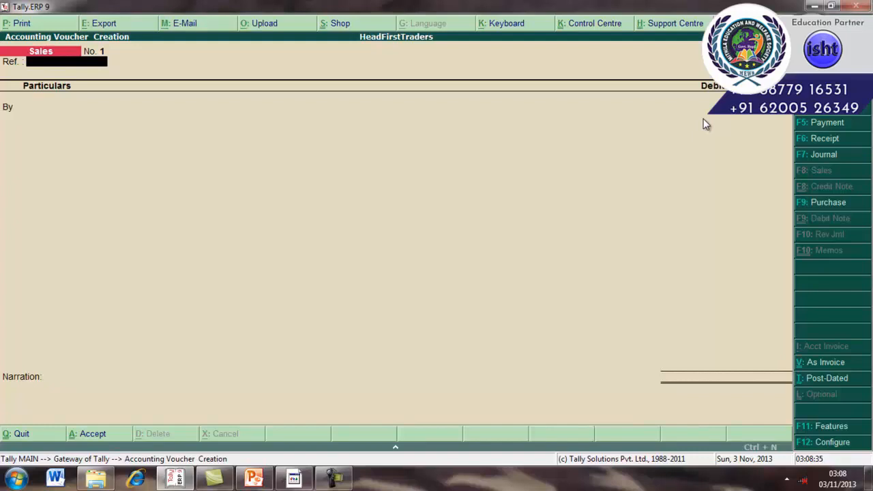
key(F2)
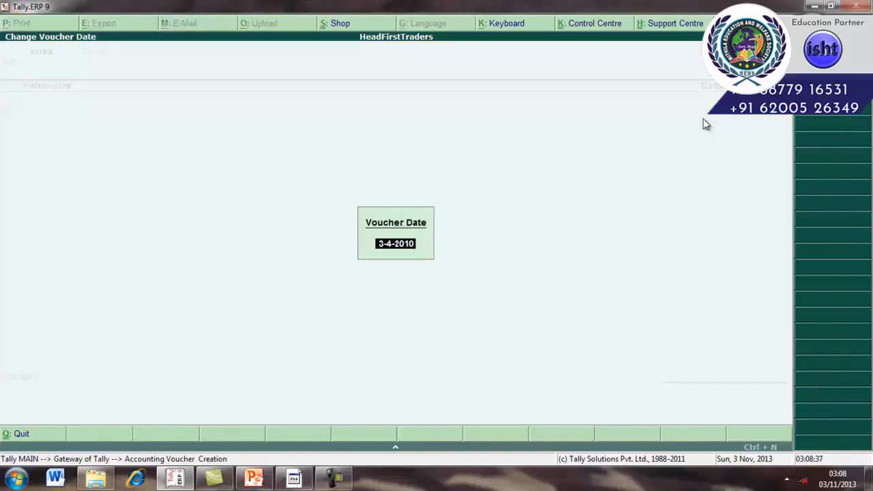
text(5-4-2013)
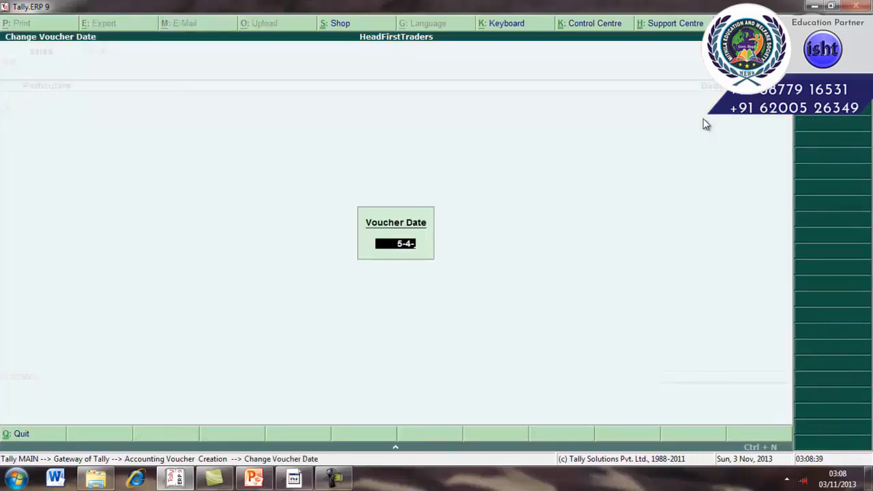
key(Return)
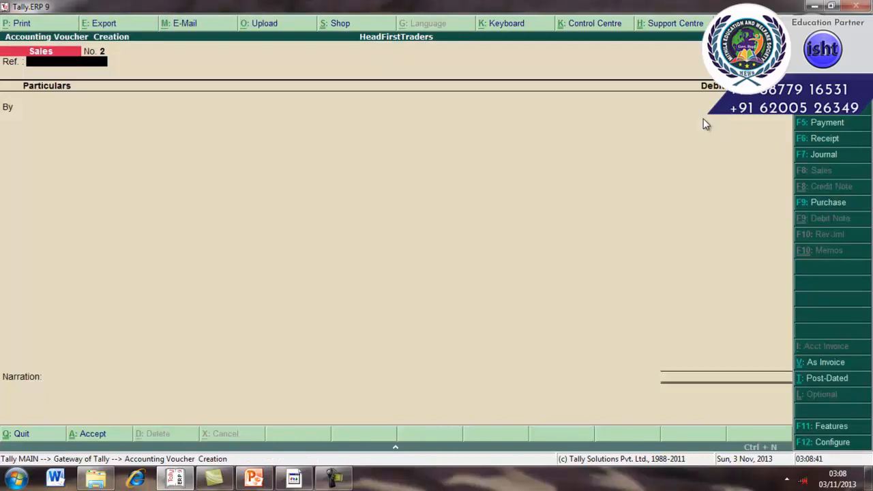
text(sale/2/10)
key(Return)
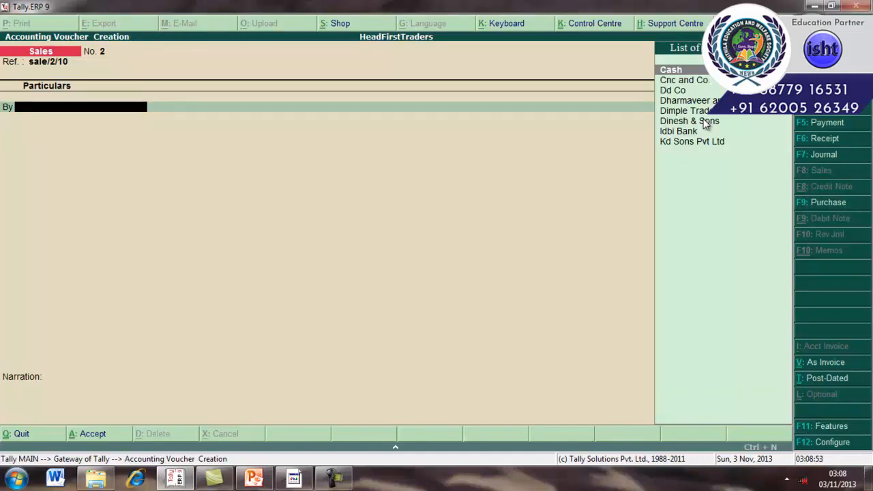
Step: Debit Cash with 13,000 and credit the Sales ledger with the same amount in the sales voucher
key(Return)
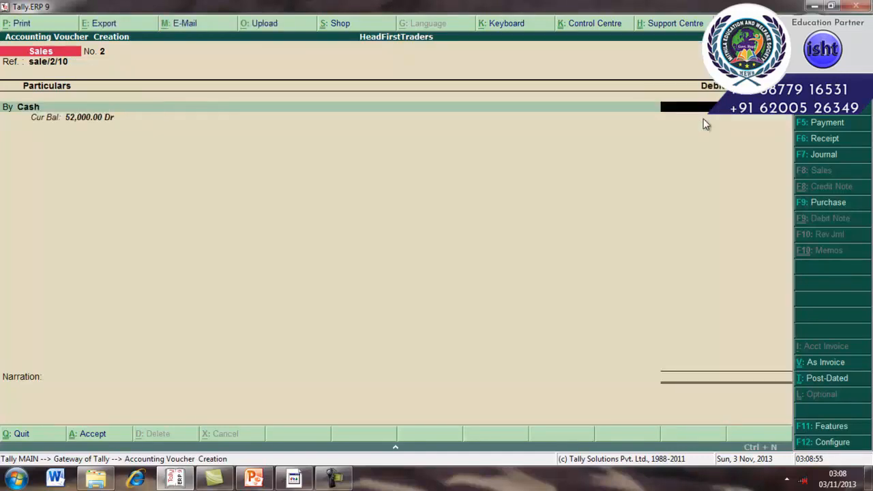
key(BackSpace)
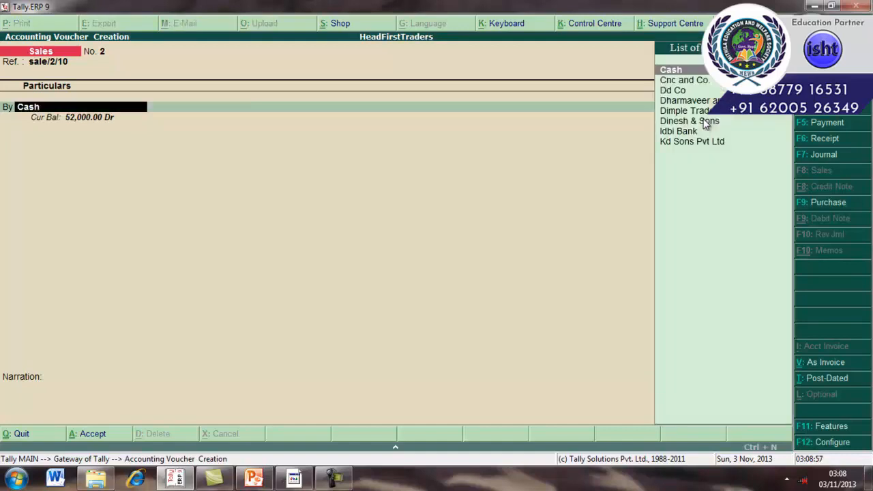
key(Return)
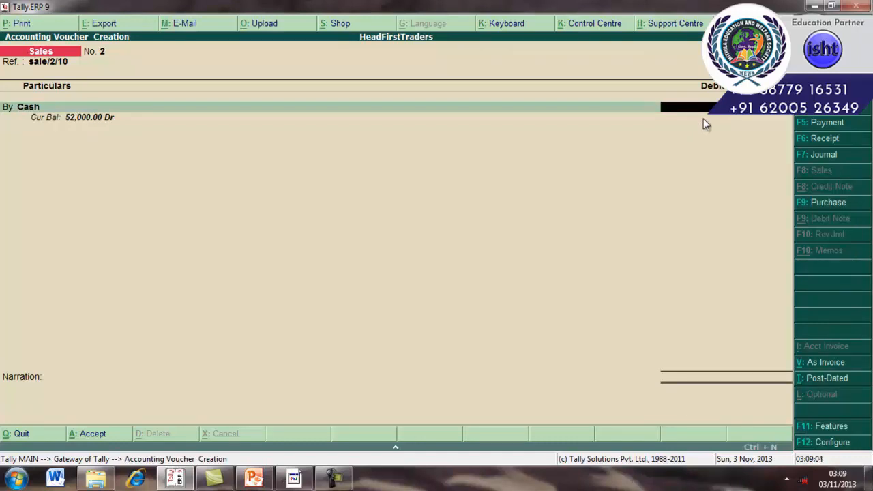
text(130)
key(Return)
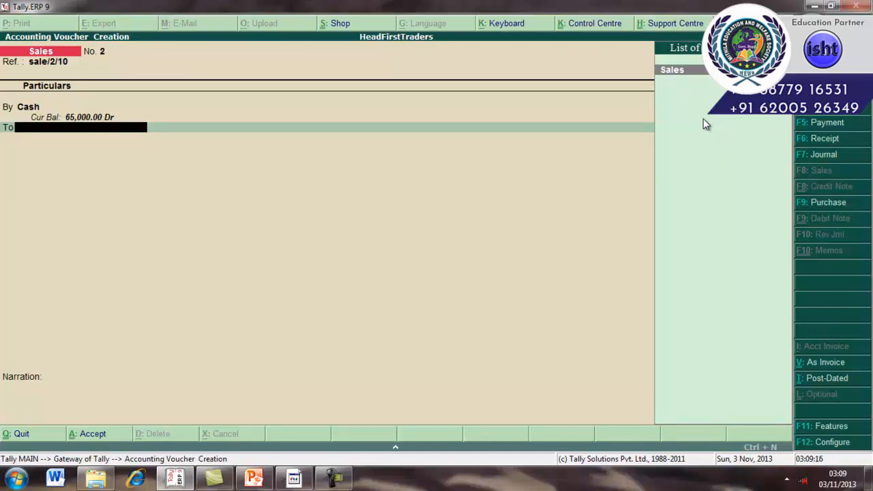
key(Return)
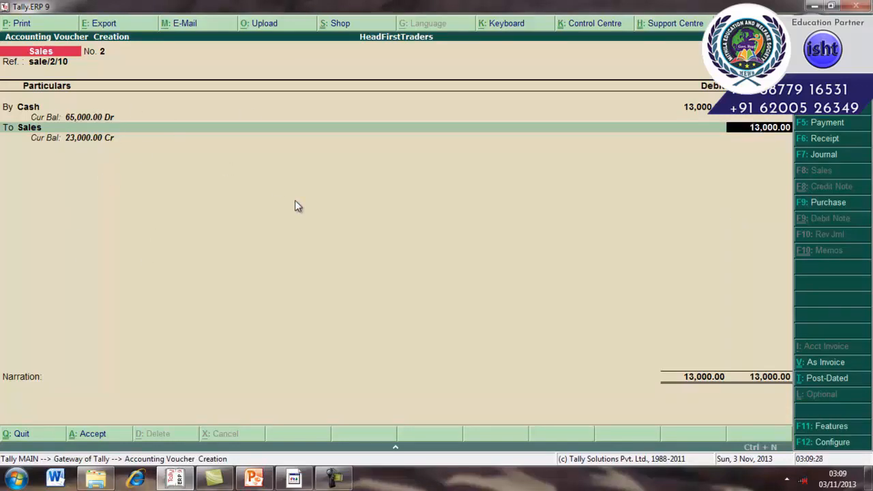
key(Return)
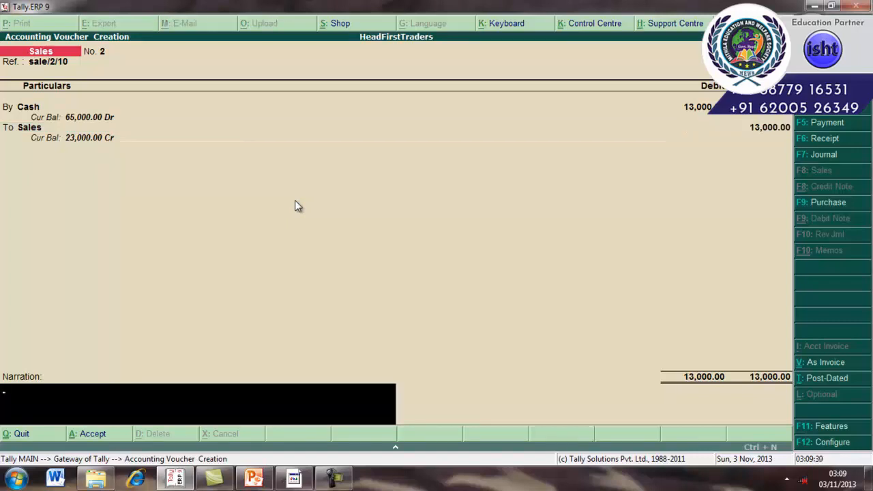
Step: Add the narration "sale of 10000/-cash" to the sales voucher and save it
text(sale of 10000)
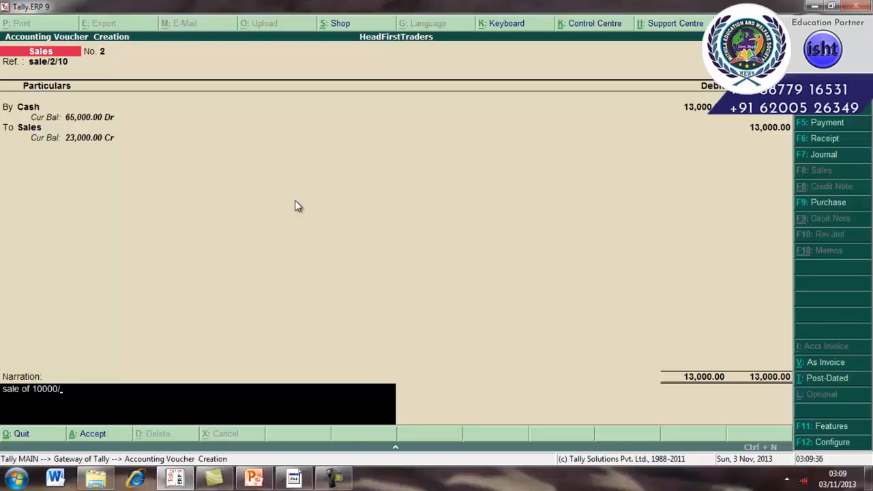
text(/-cash)
key(Return)
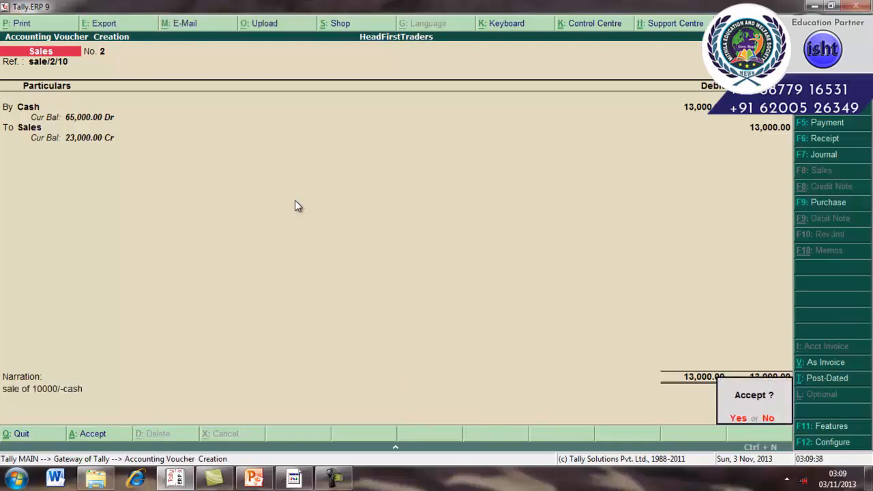
key(Return)
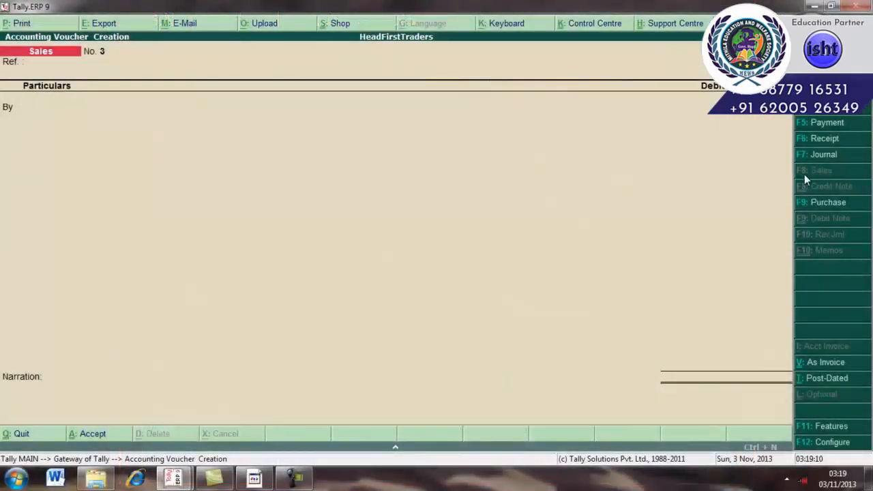
Step: Start a payment voucher and debit Cnc and Co. with 4,500
click(827, 122)
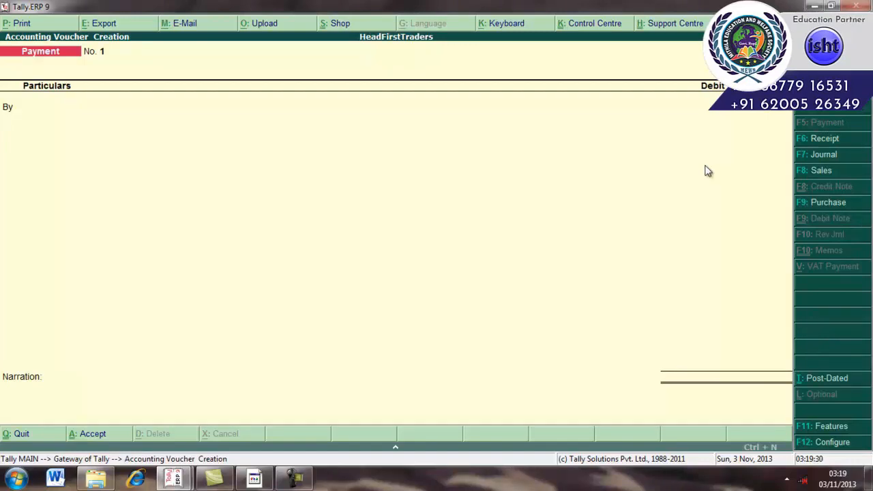
key(Return)
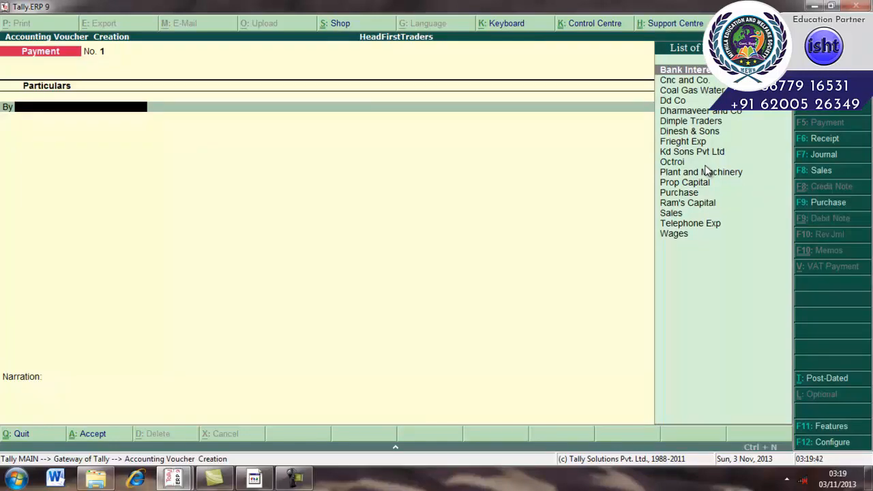
text(C)
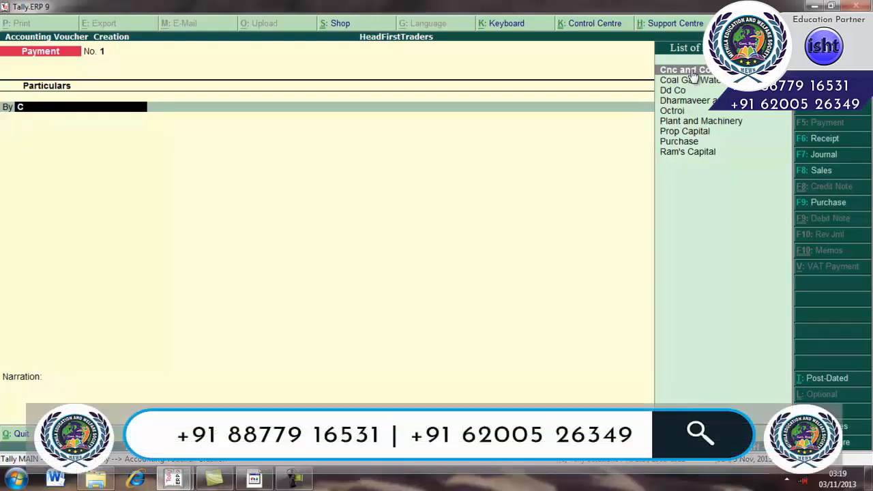
click(693, 72)
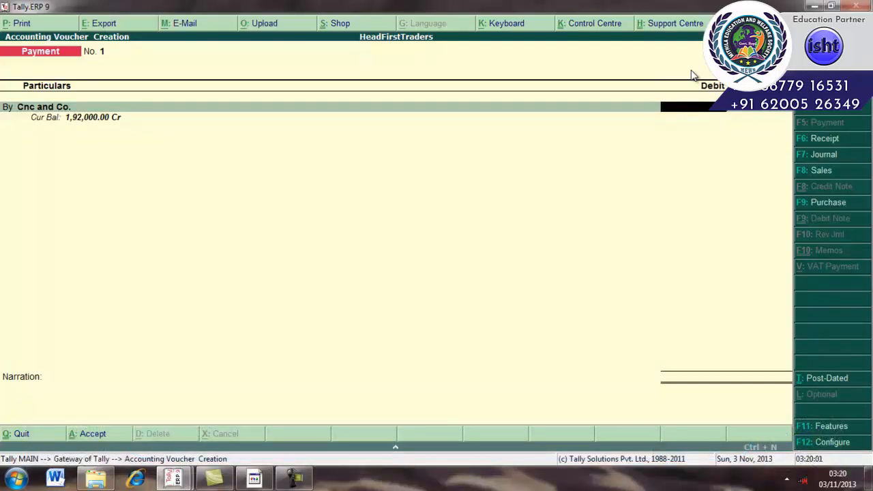
text(4500)
key(Return)
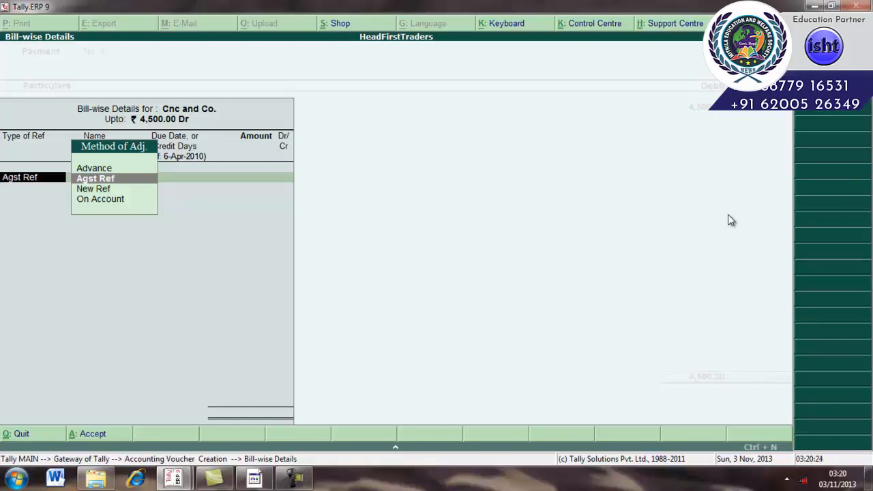
Step: Allocate the 4,500 payment as Agst Ref to the pending bill Pur/1/10 of Cnc and Co
key(Return)
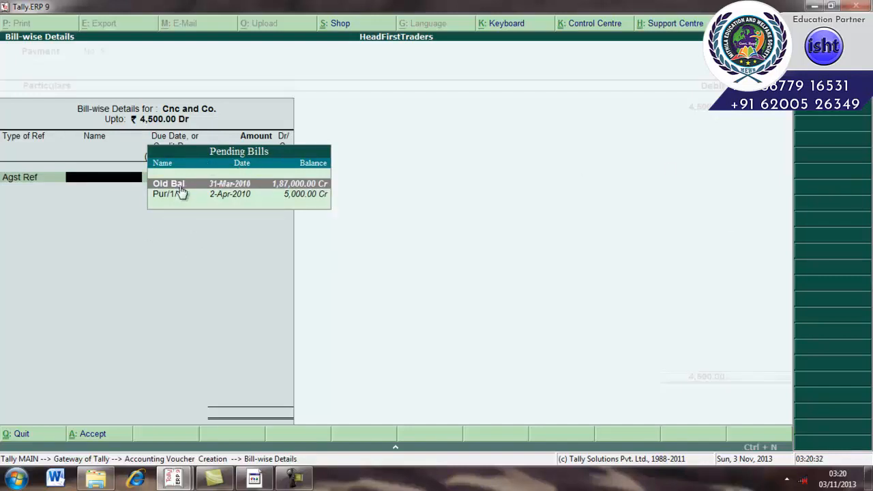
click(229, 195)
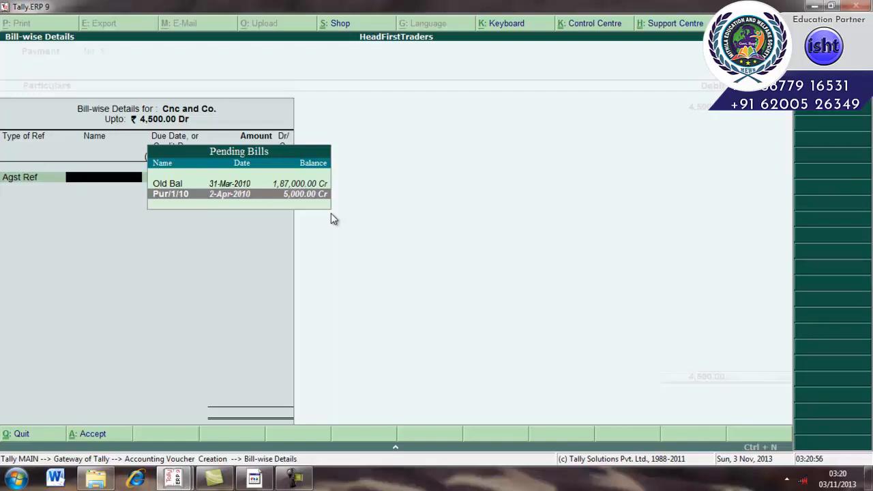
key(Return)
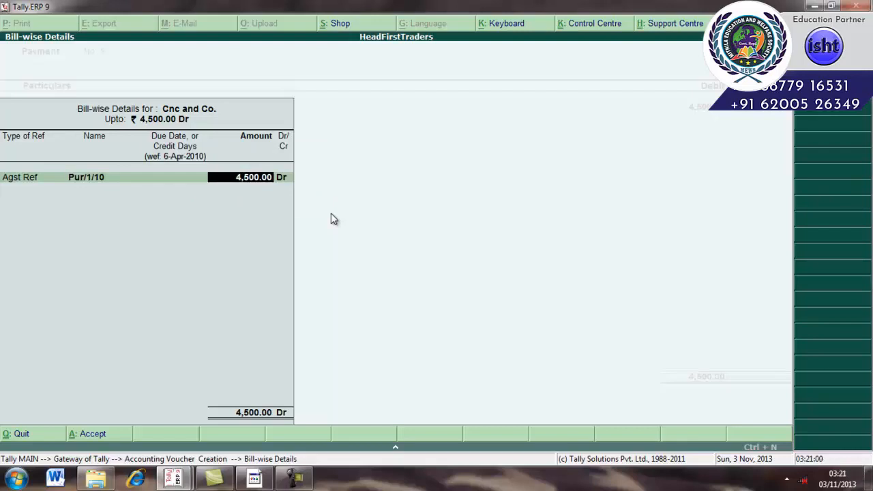
key(Return)
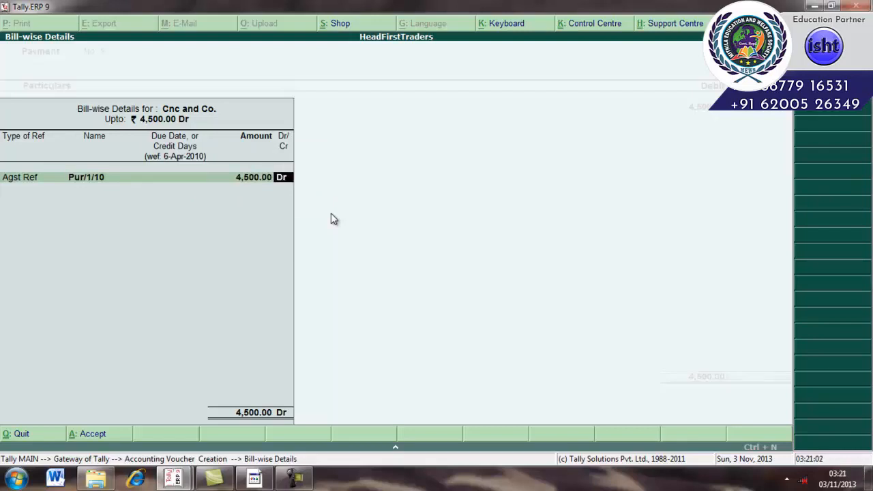
key(Return)
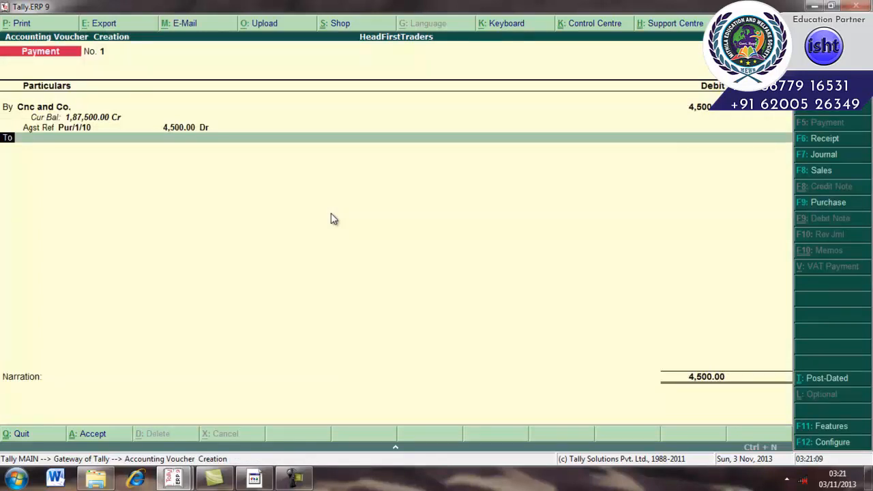
Step: Credit Cash with 4,500 in the payment voucher
key(Return)
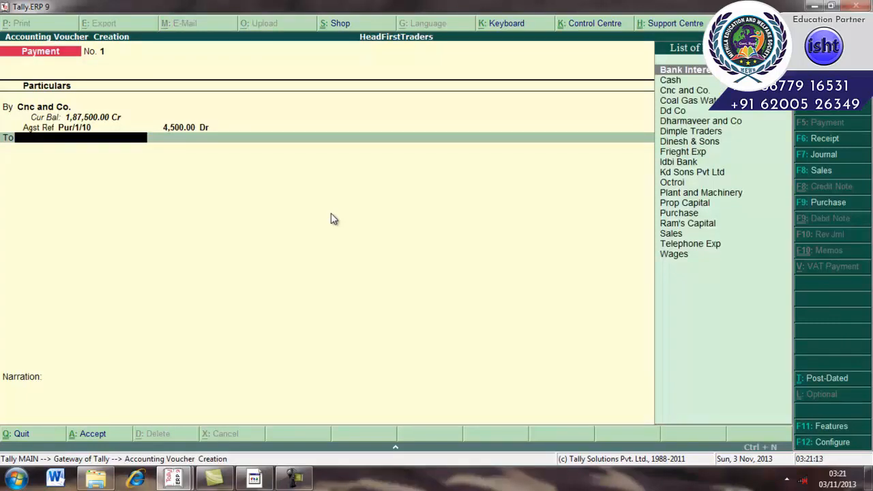
text(C)
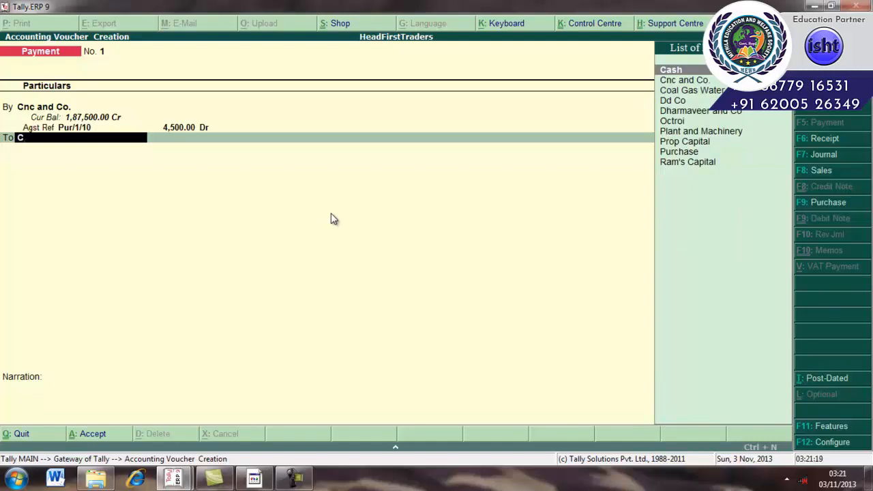
key(Return)
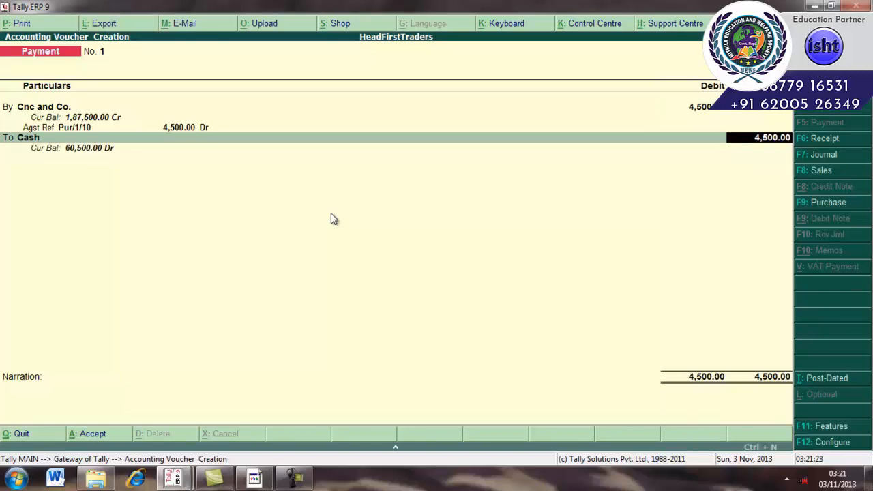
key(Return)
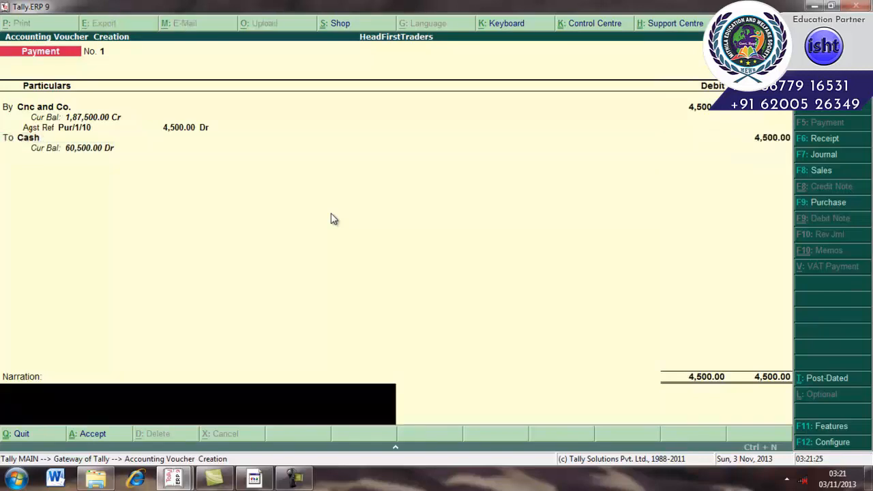
Step: Add the narration "paid to cnc and co." to the payment voucher and save it
text(paid  to cnc and co.)
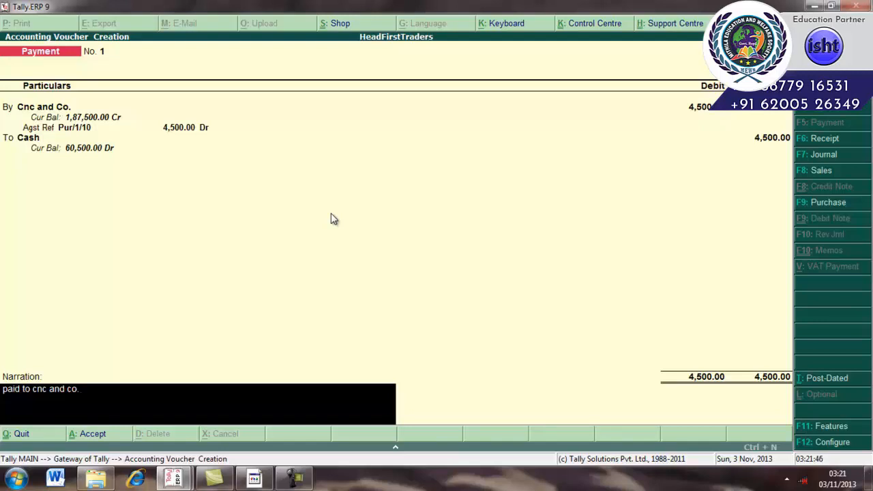
key(Return)
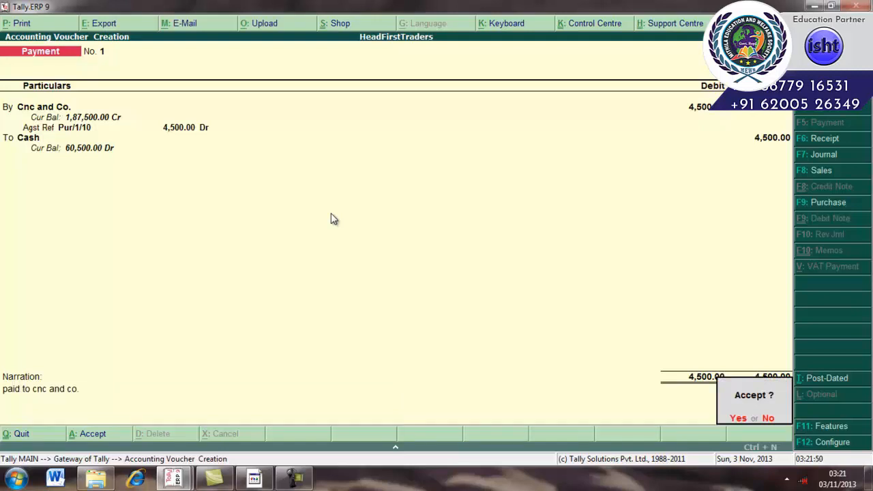
key(Return)
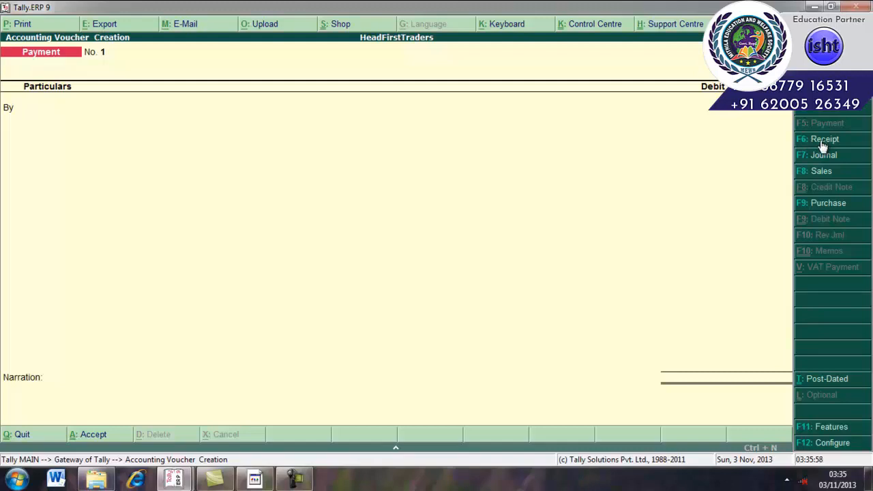
Step: Start a receipt voucher and credit Dharmaveer and Co with 8,000
click(822, 141)
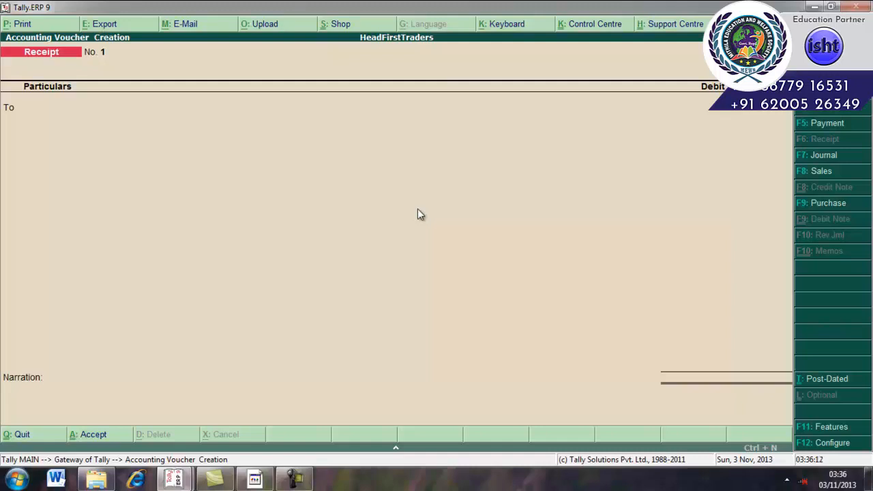
key(Return)
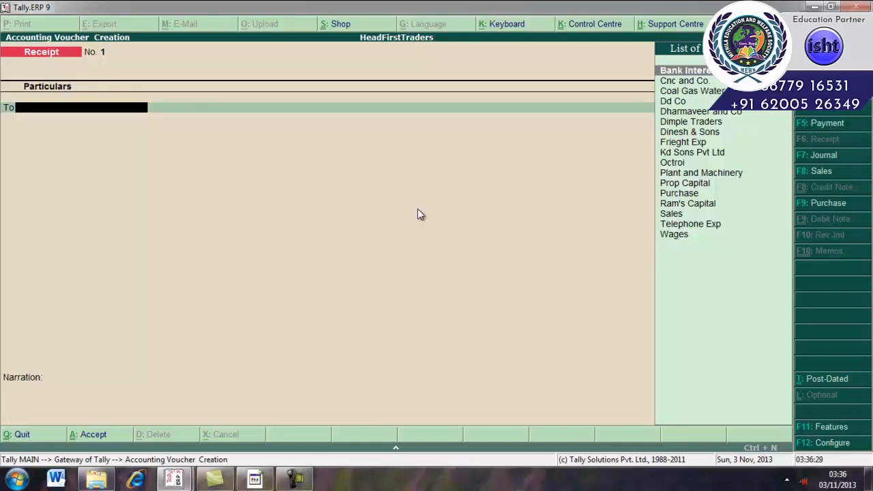
text(D)
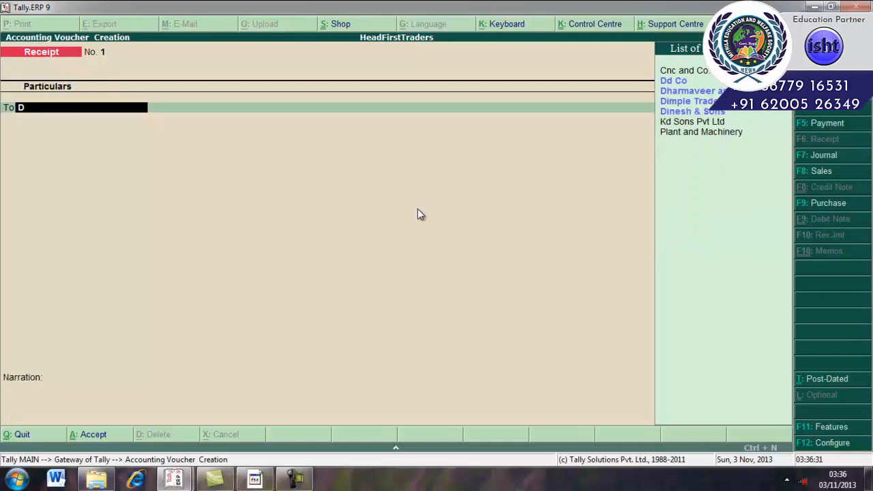
text(harm)
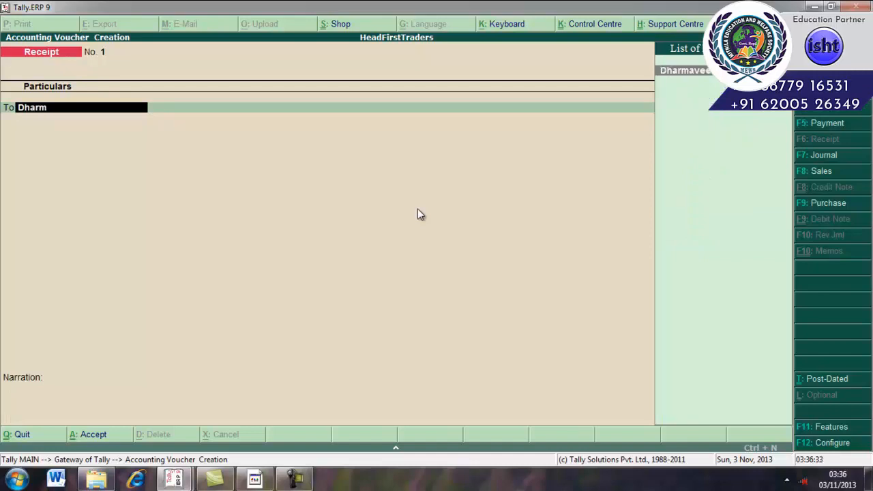
click(688, 71)
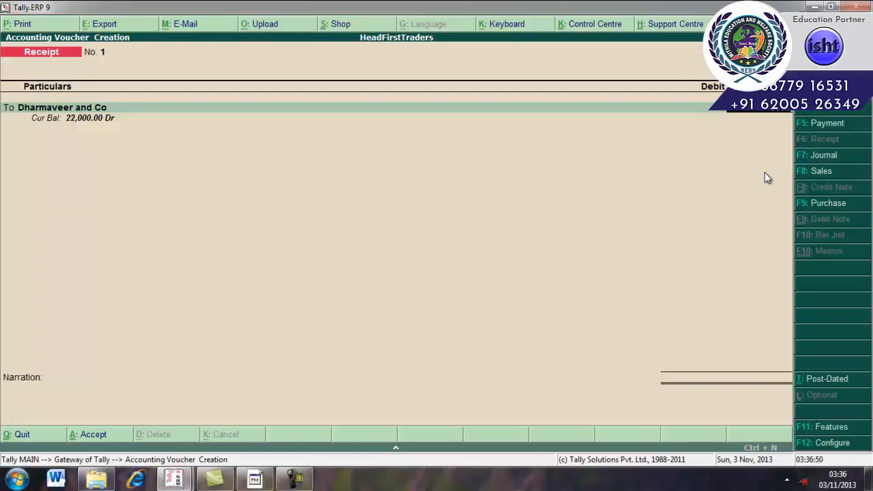
key(Return)
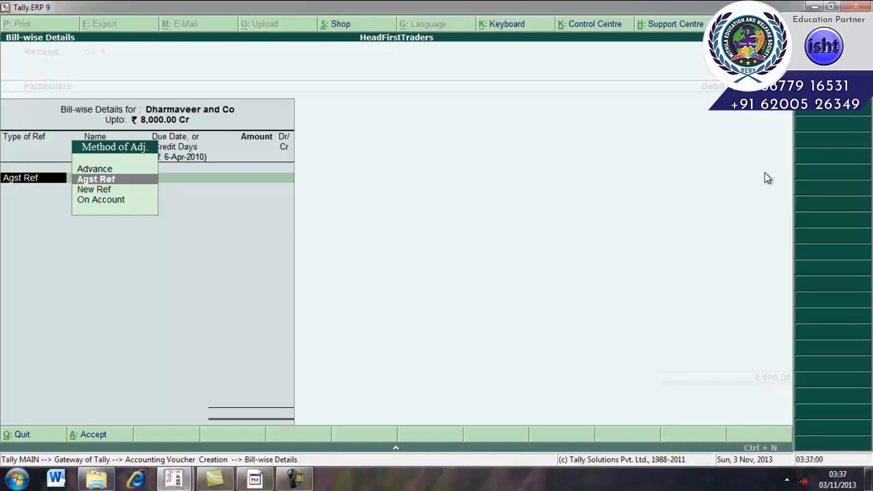
Step: Allocate the 8,000 receipt as Agst Ref to pending bill 1 of Dharmaveer and Co
key(Return)
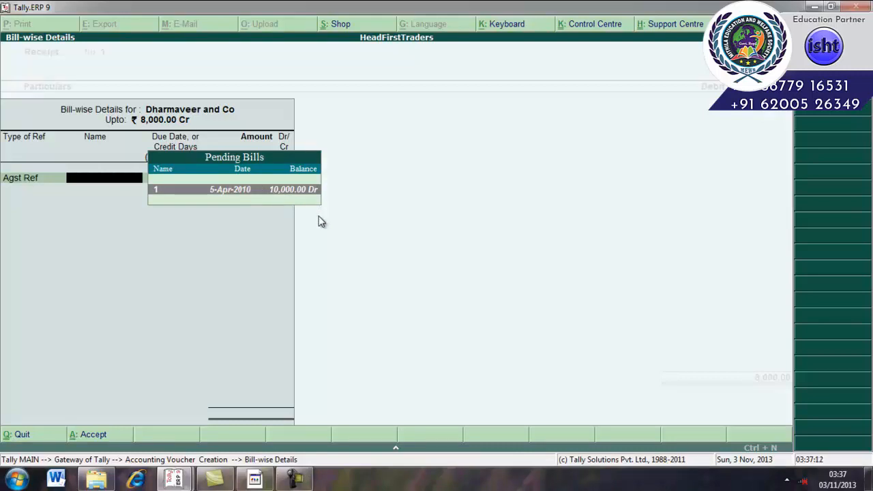
key(Return)
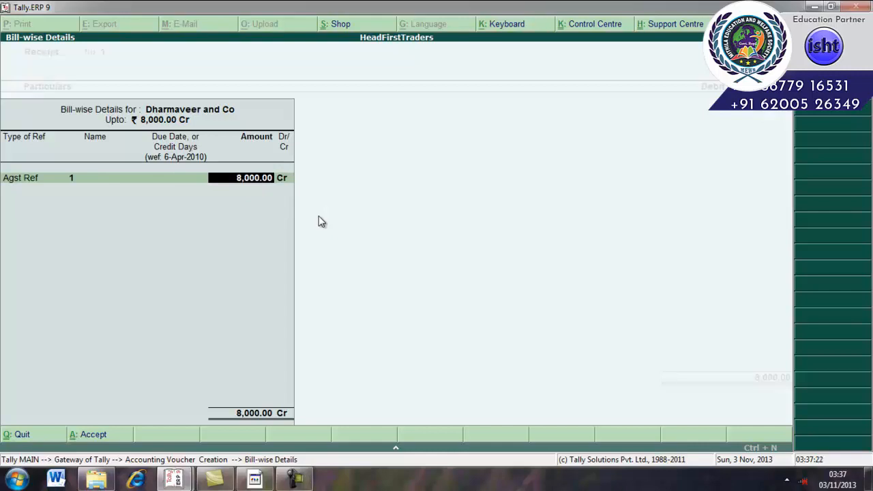
key(Return)
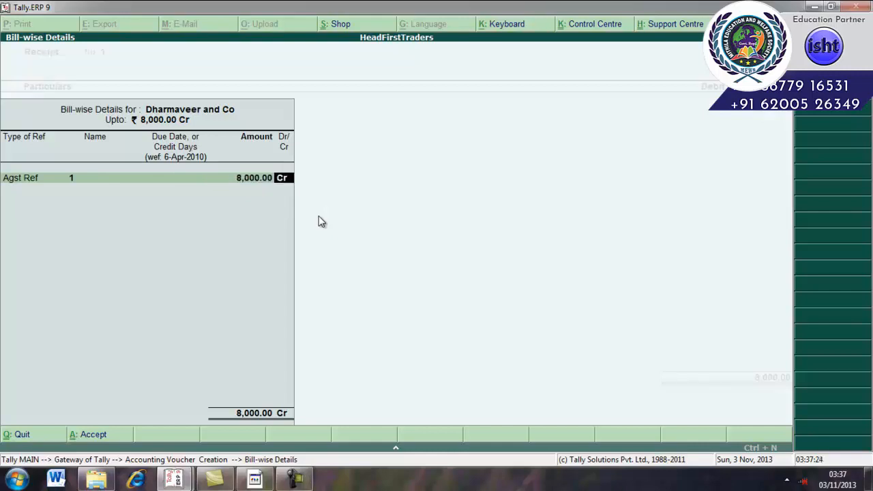
key(Return)
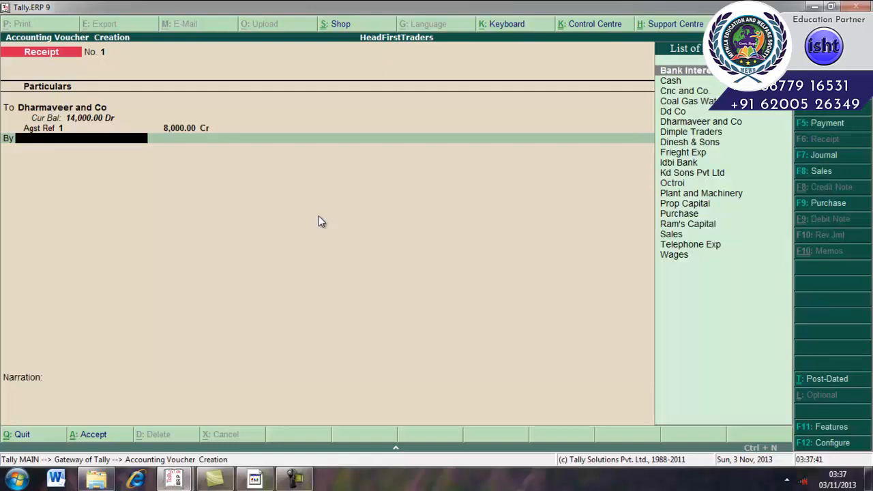
Step: Debit Cash with 8,000 in the receipt voucher
key(Down)
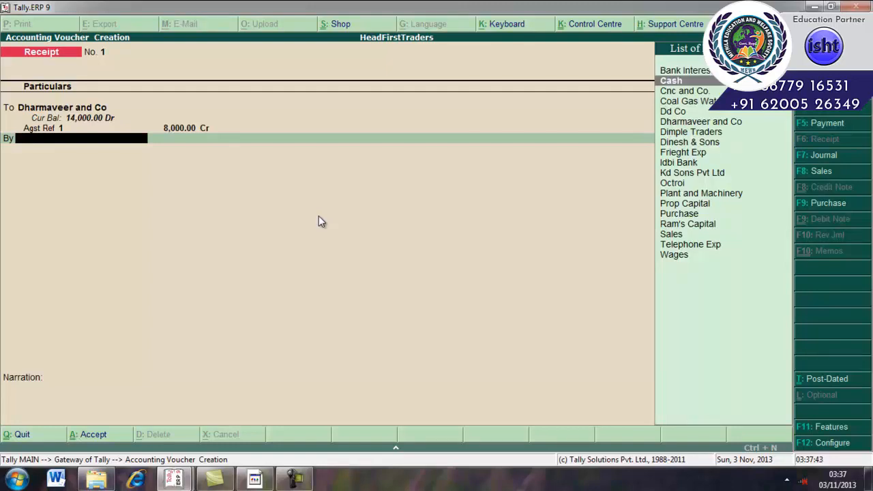
key(Return)
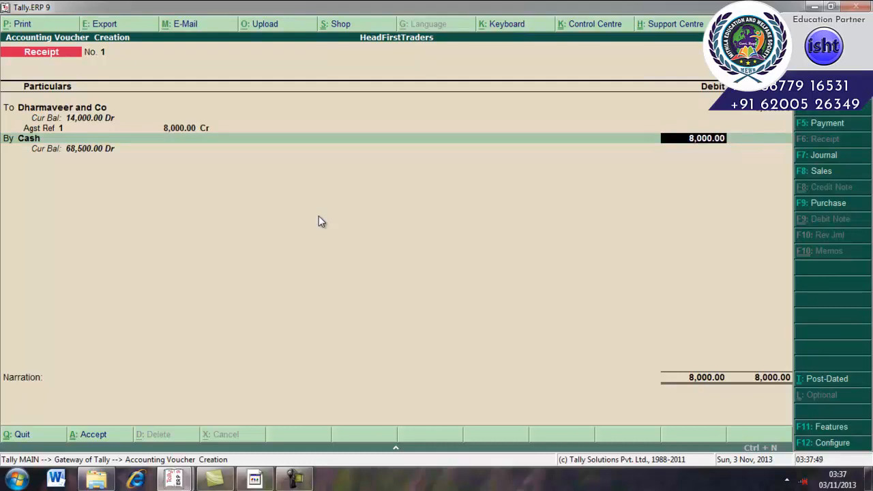
key(Return)
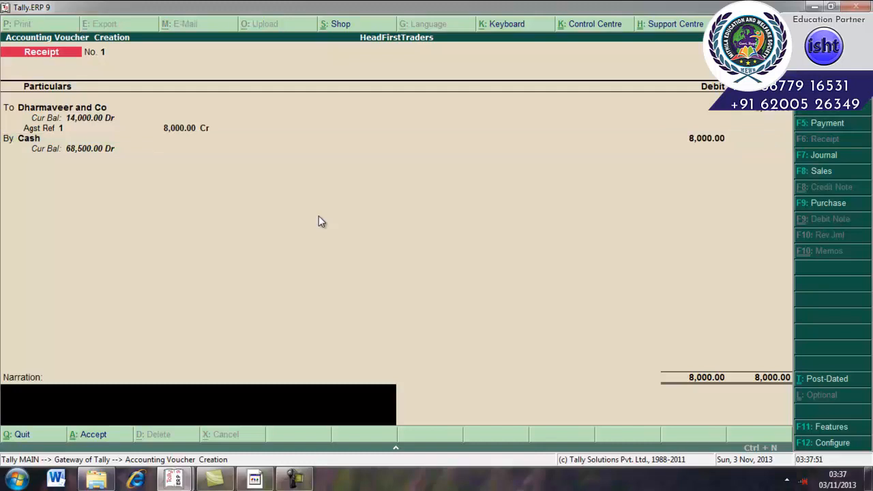
Step: Add the narration "recived from dharmveer 8000" to the receipt voucher and save it
text(recived fromd)
key(BackSpace)
text(dharmveer)
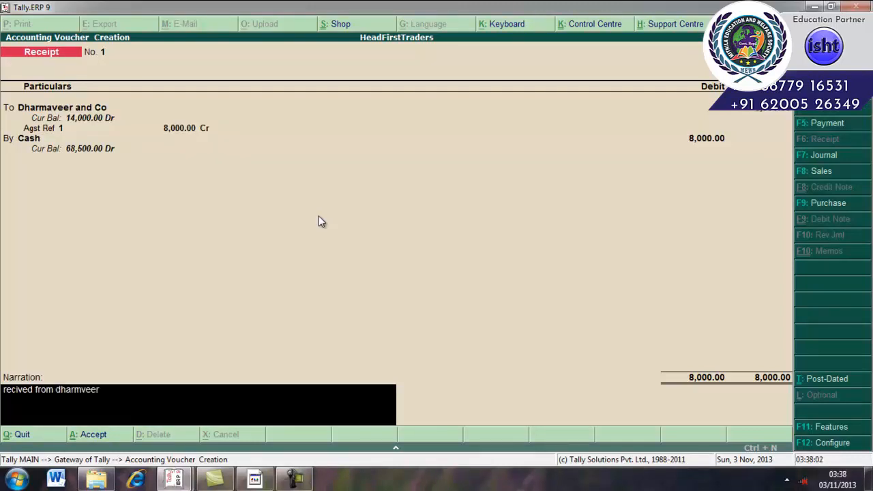
text( 8000)
key(Return)
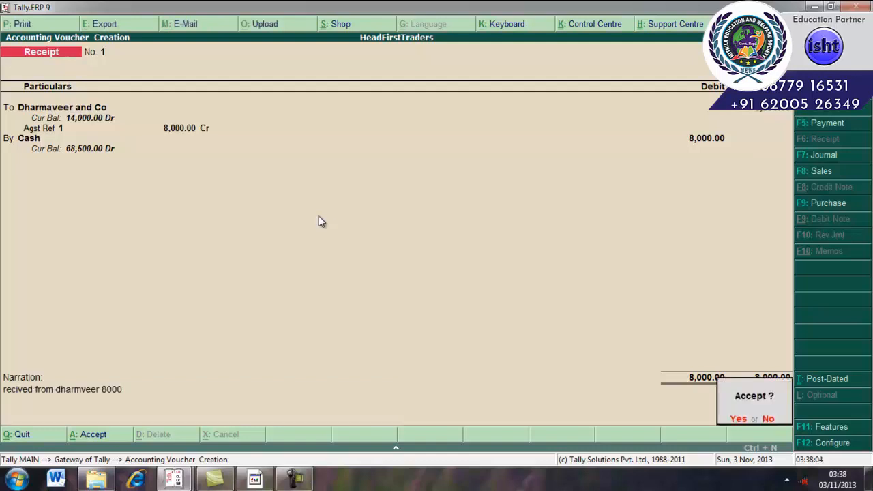
key(Return)
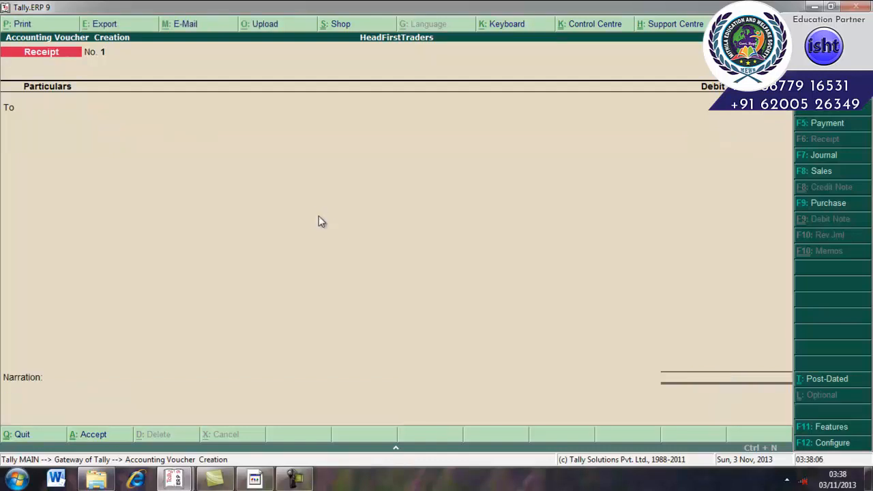